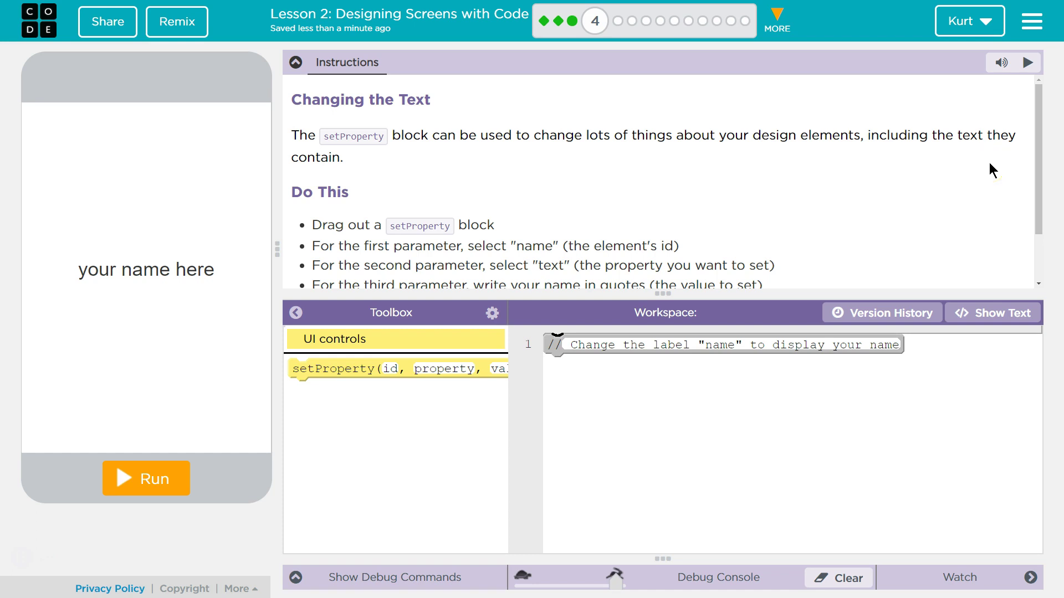
scroll(813, 191, "down", 2)
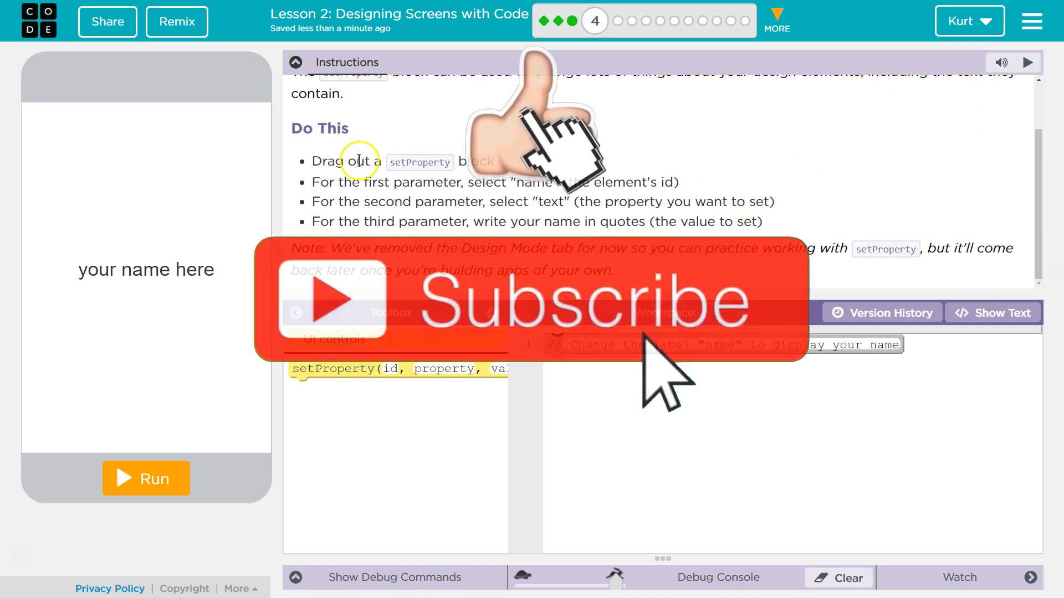
- Add a setProperty block as line 2, targeting the "name" element's "text" property
left_click_drag(338, 368, 594, 379)
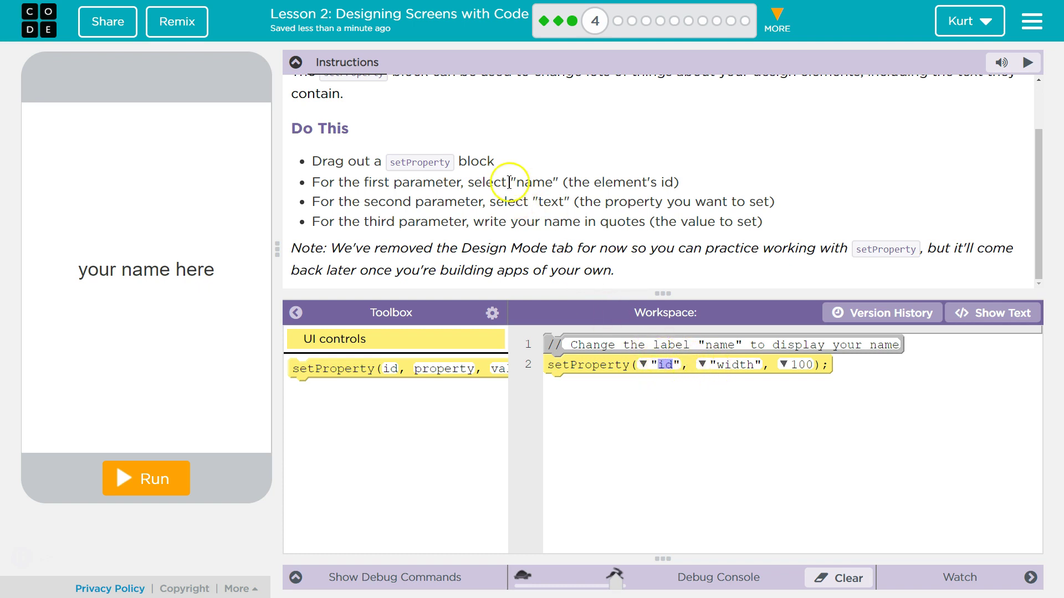
left_click(645, 365)
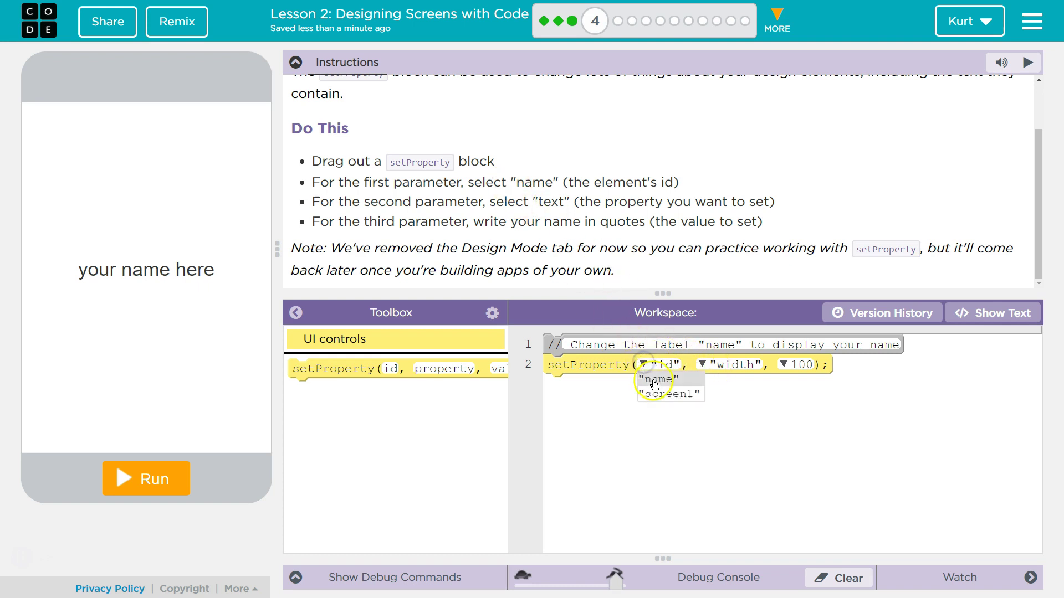
left_click(652, 380)
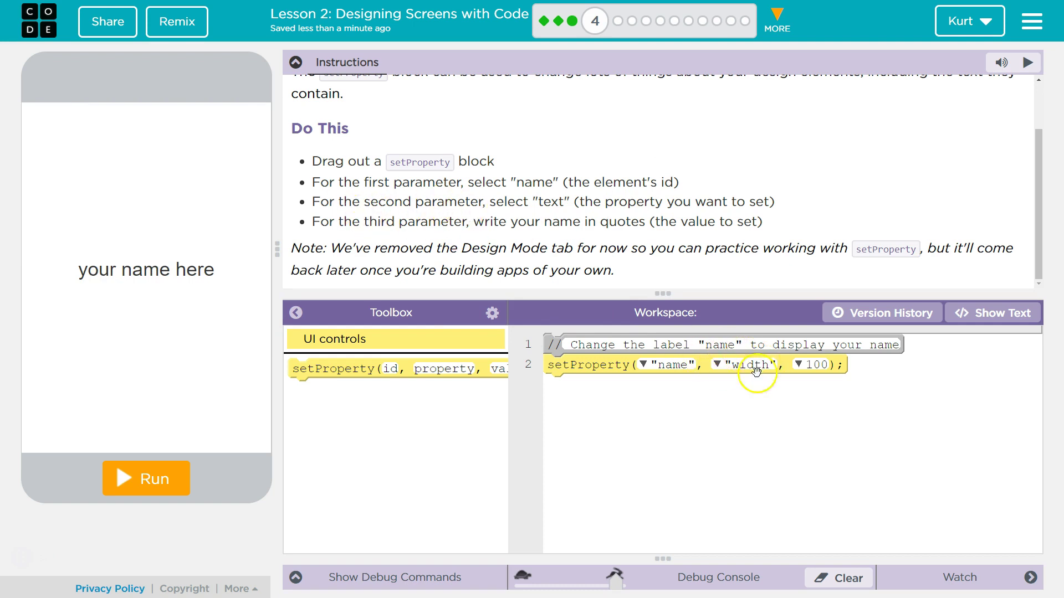
left_click(713, 364)
left_click(732, 379)
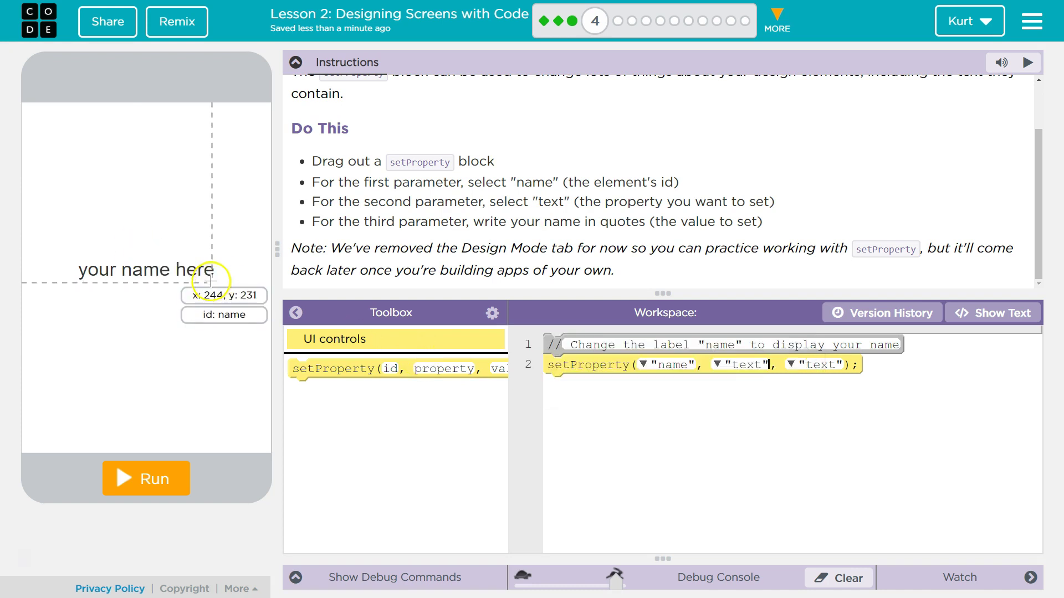
- Select the setProperty line's placeholder third parameter for replacement with "Mr. Kaiser"
left_click(741, 368)
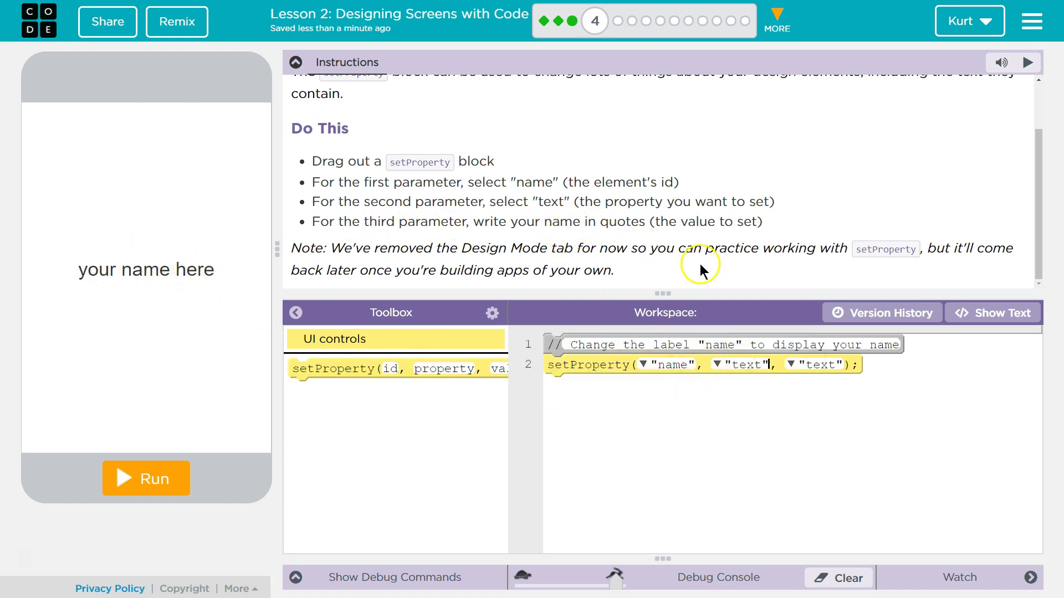
double_click(815, 364)
type("K")
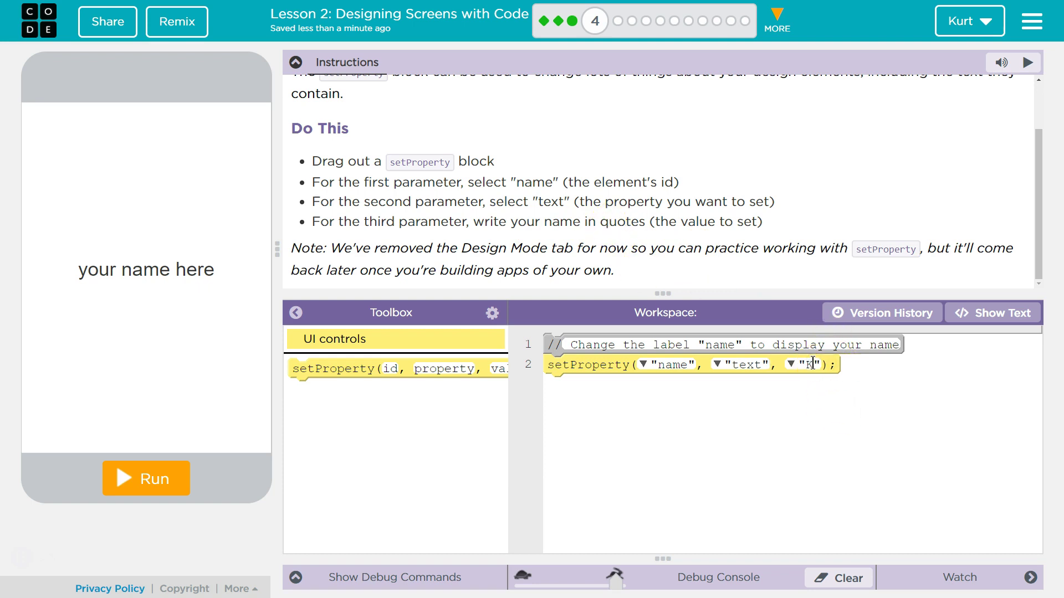
type(" Ka")
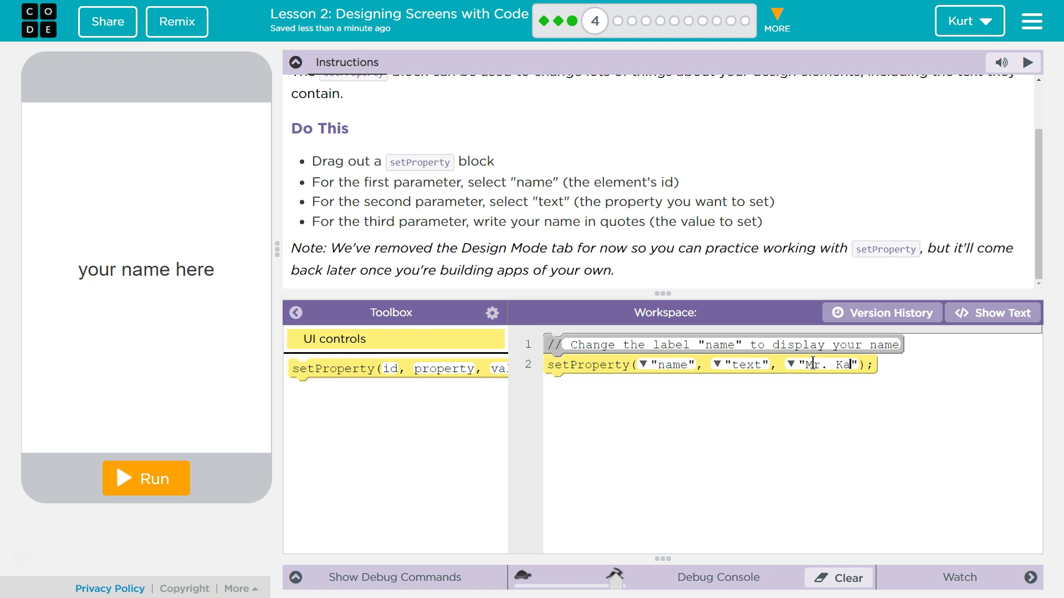
type("iser")
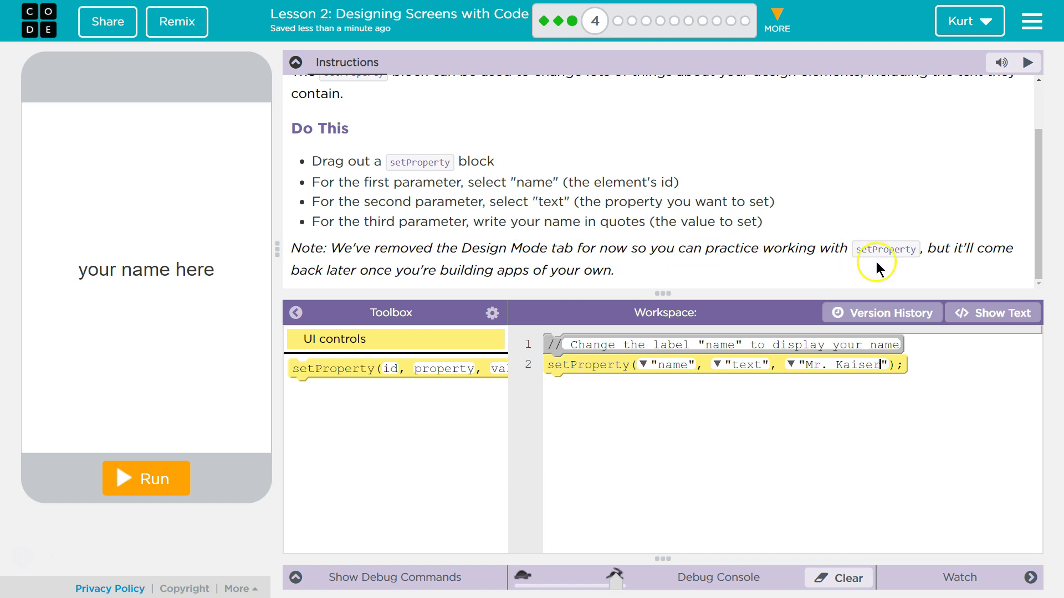
- Run the program so the name label on the app screen reads "Mr. Kaiser"
left_click(137, 489)
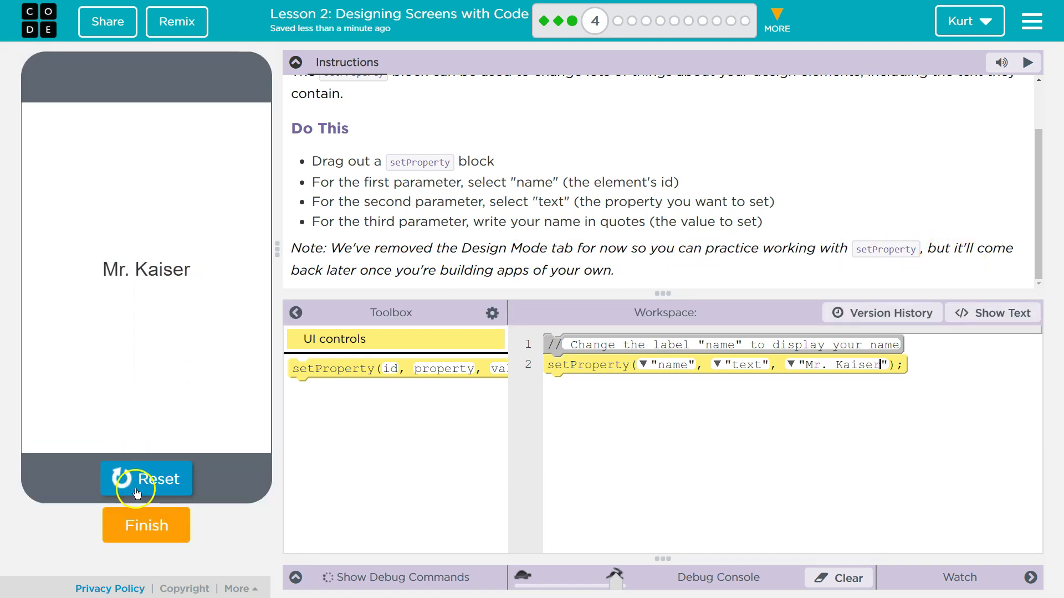